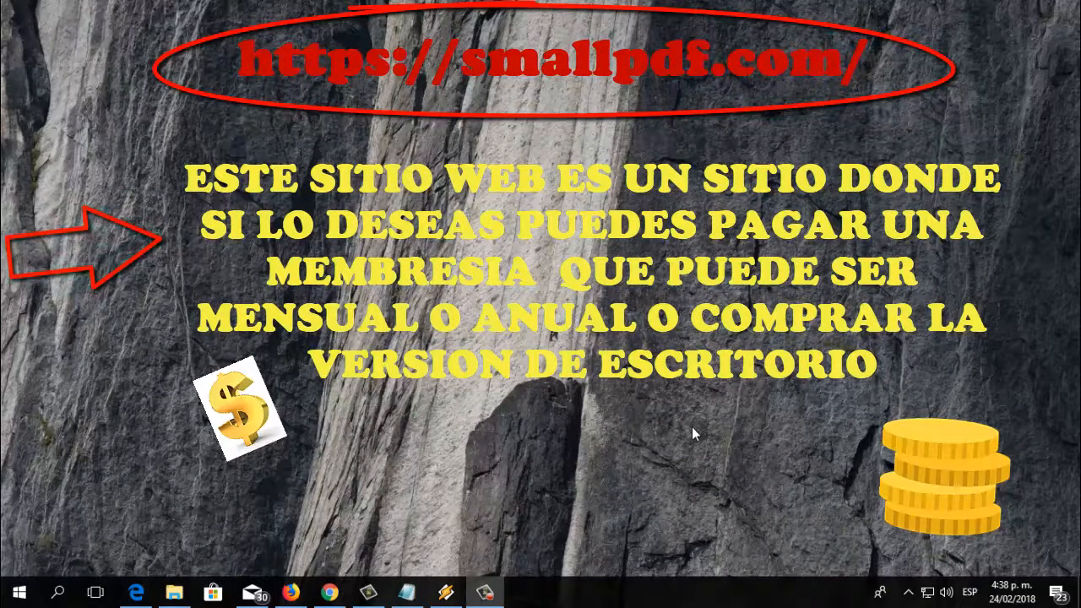
- Switch to Edge and open the smallpdf.com website
left_click(138, 593)
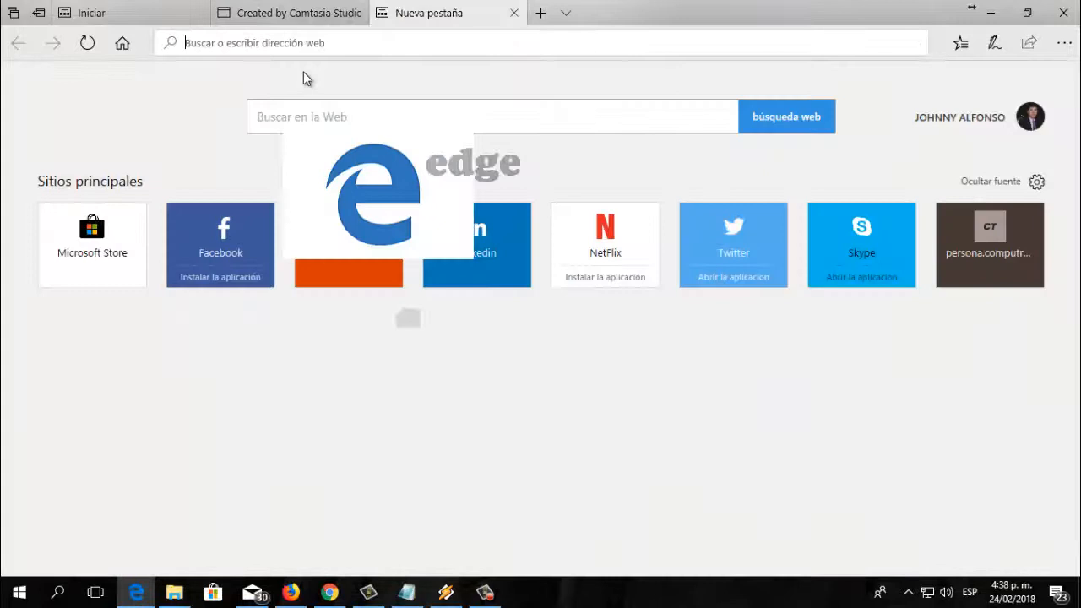
type("sm")
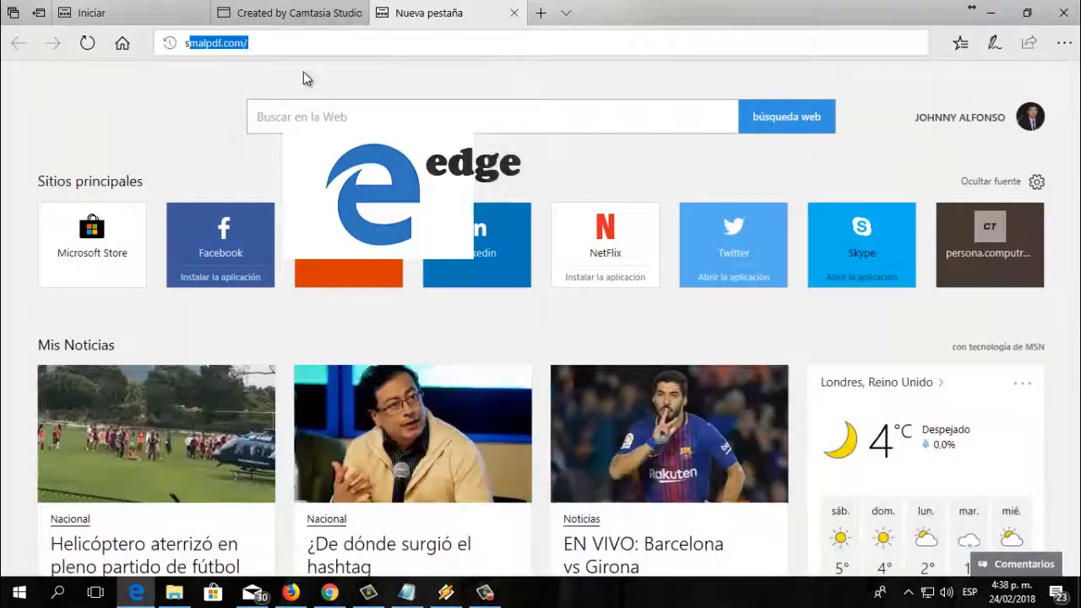
type("all")
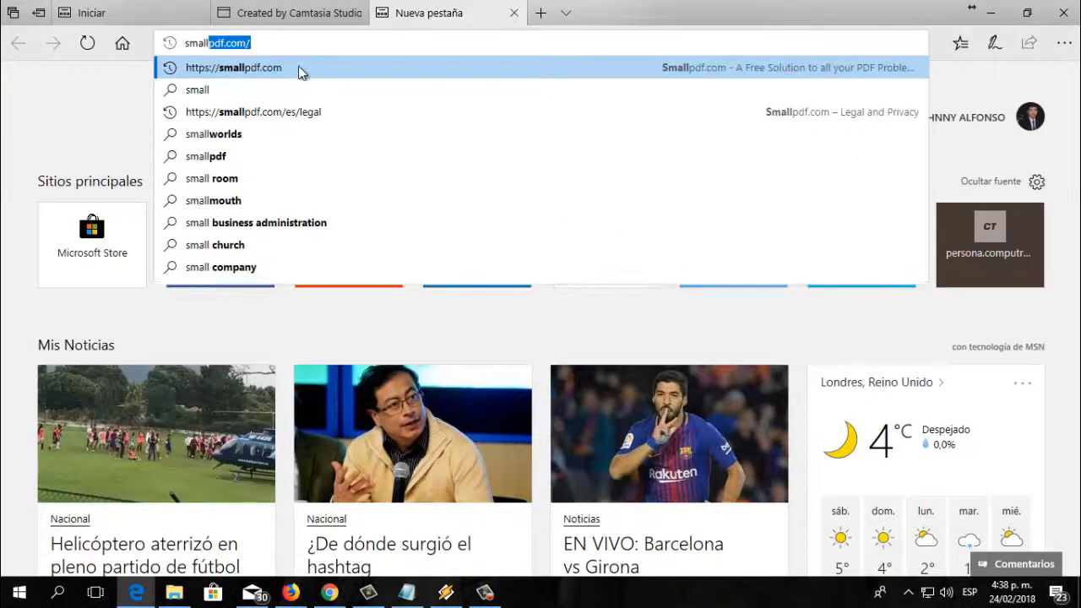
left_click(285, 65)
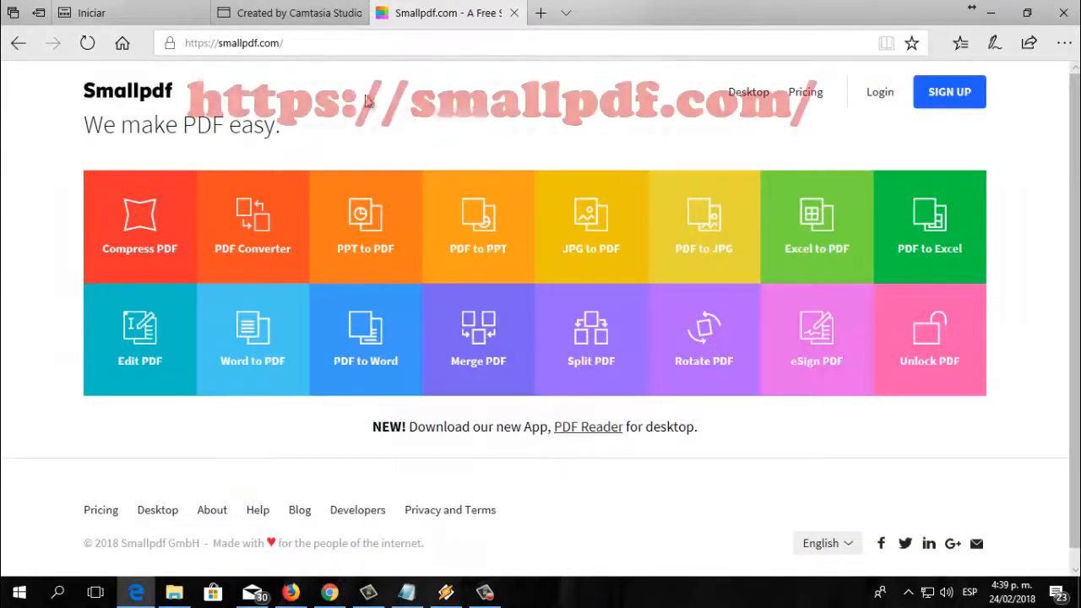
- Bring up the Smallpdf site in Firefox and in Chrome, staying in Chrome
left_click(292, 595)
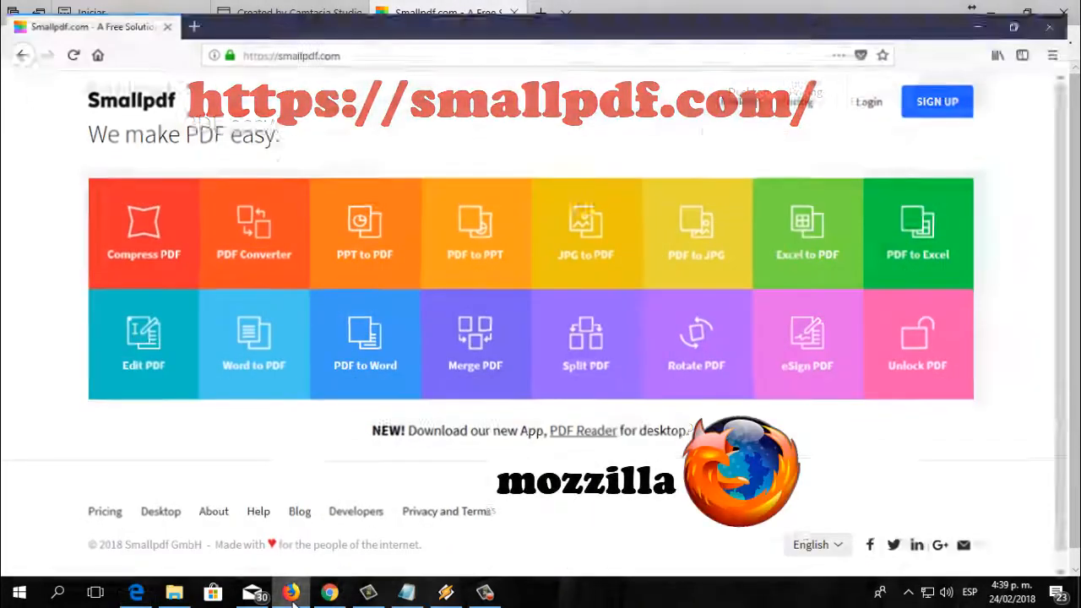
left_click(352, 36)
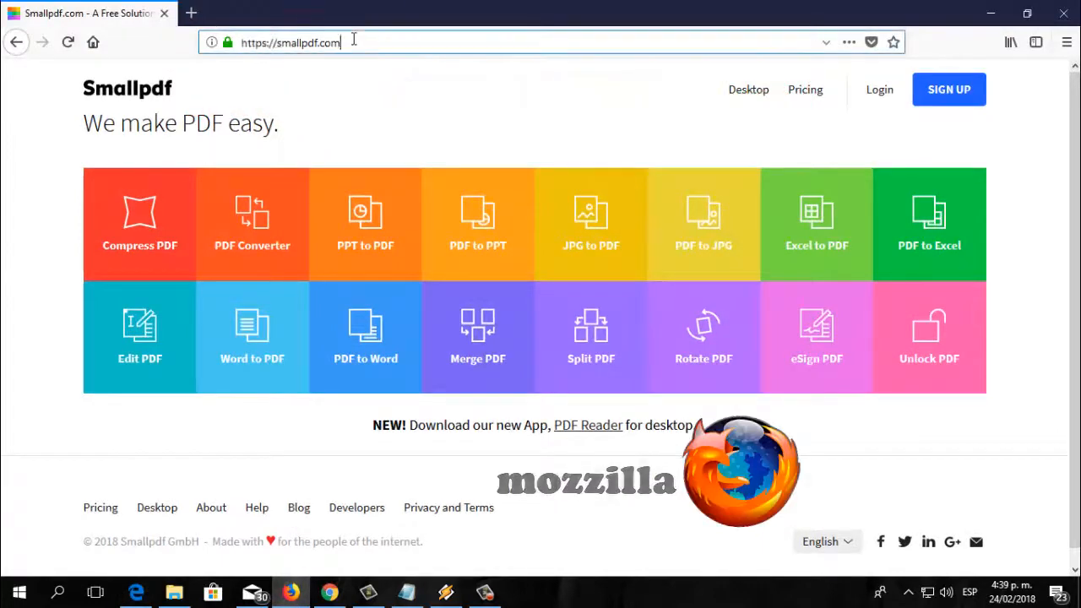
left_click(329, 595)
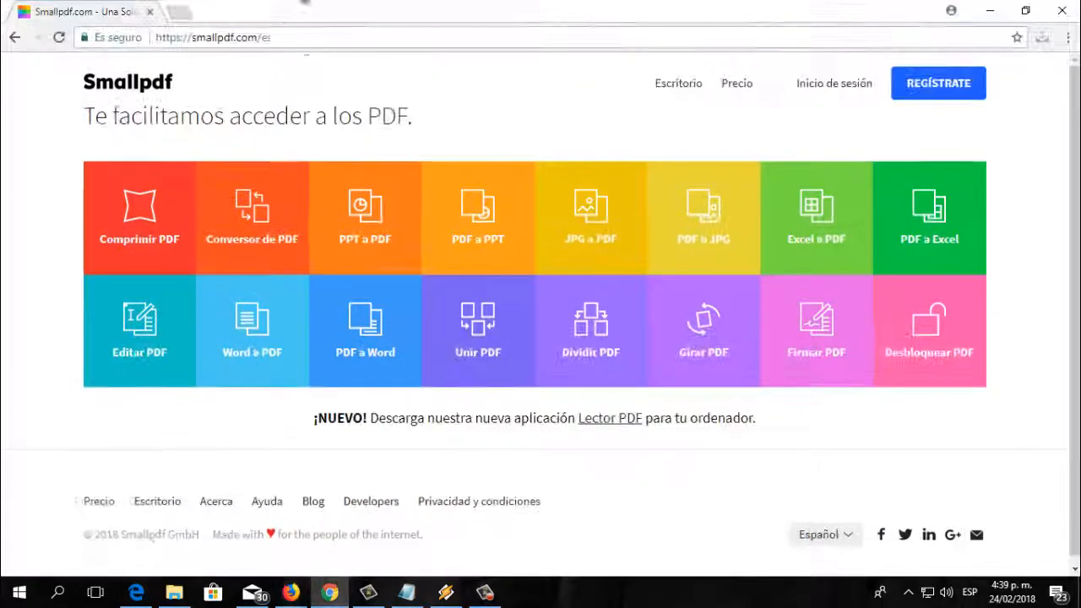
left_click(277, 38)
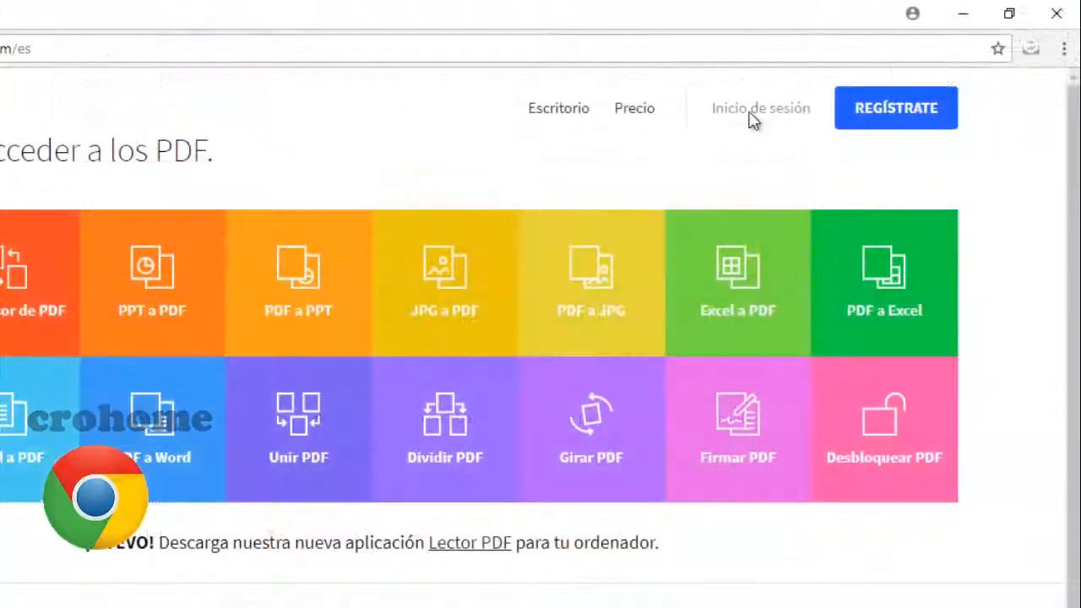
- Try to log in to Smallpdf with a Google account and dismiss the site's message
left_click(826, 88)
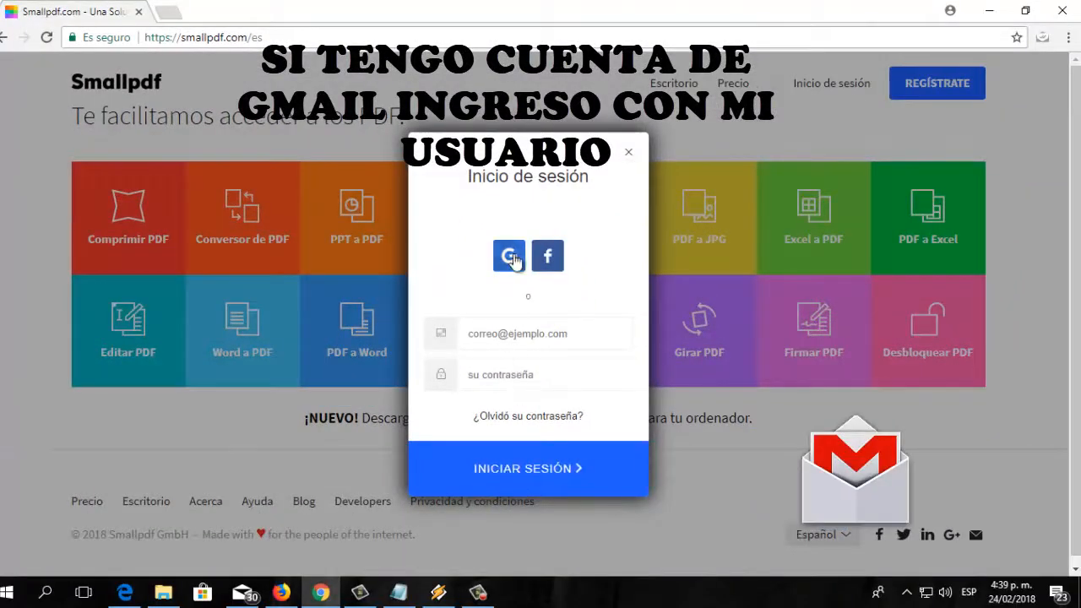
left_click(508, 257)
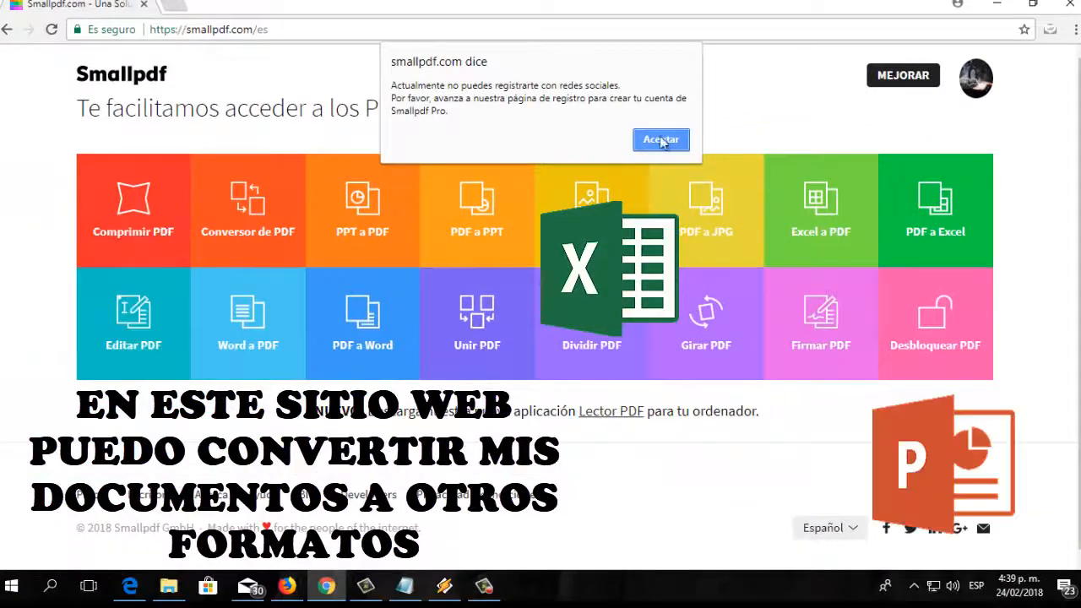
left_click(673, 142)
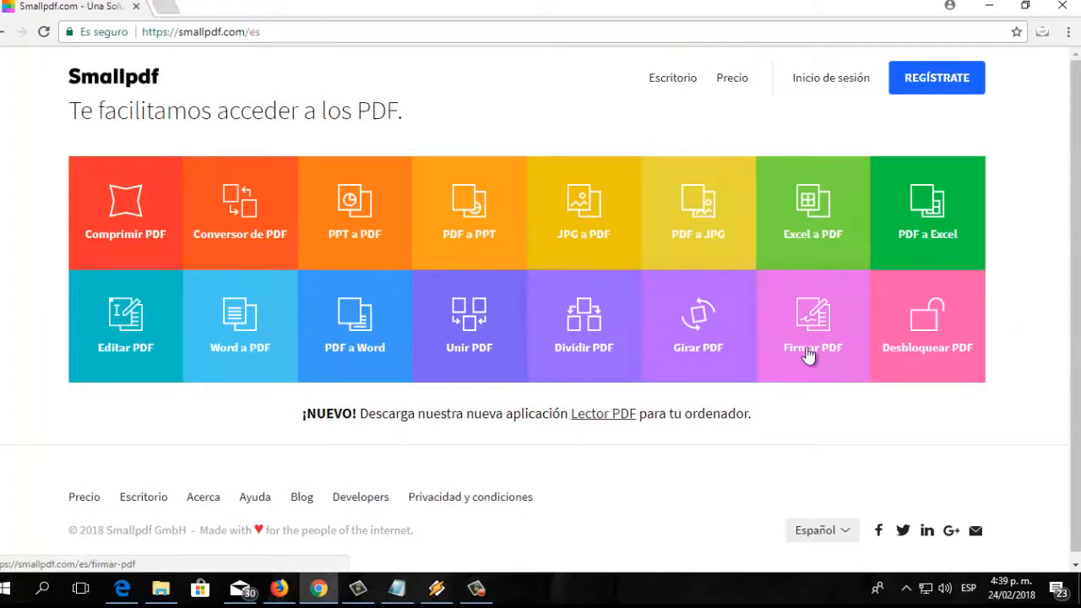
- Examine the monthly and annual Smallpdf Pro plans and their included features on the pricing page
scroll(420, 405, "down", 1)
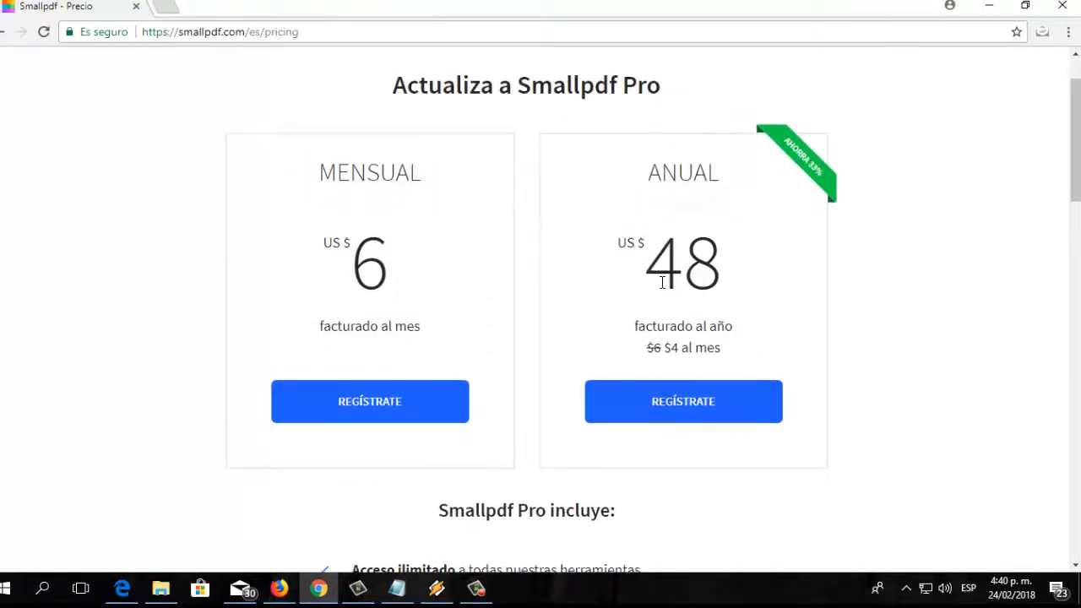
scroll(659, 287, "down", 2)
scroll(480, 435, "down", 3)
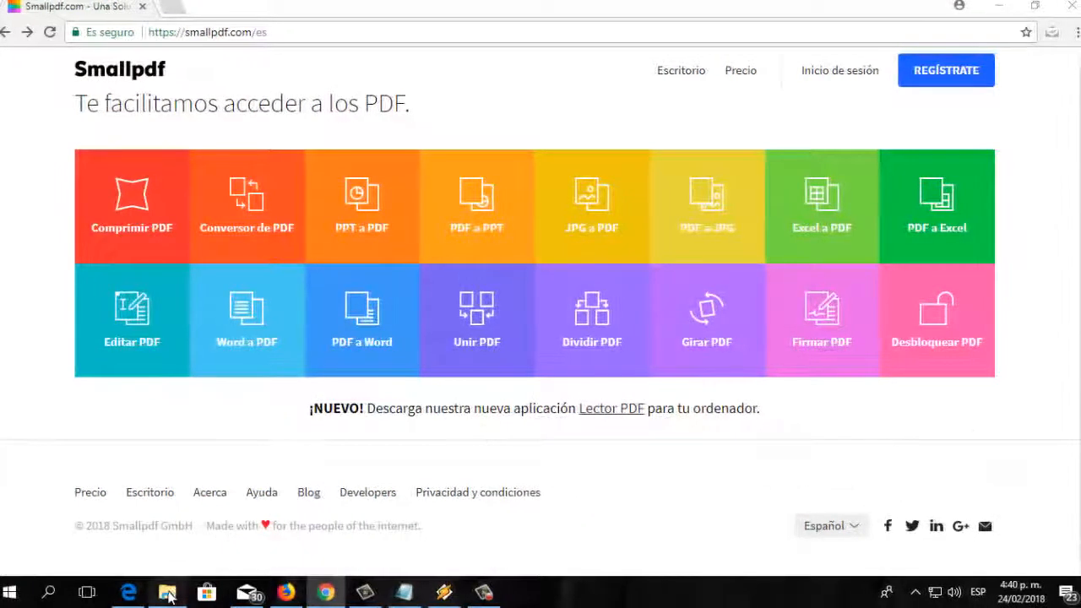
- Switch to File Explorer and examine the Excel, Word and PDF files in the DOCUMENTOS_SMOLLPDF folder
left_click(169, 596)
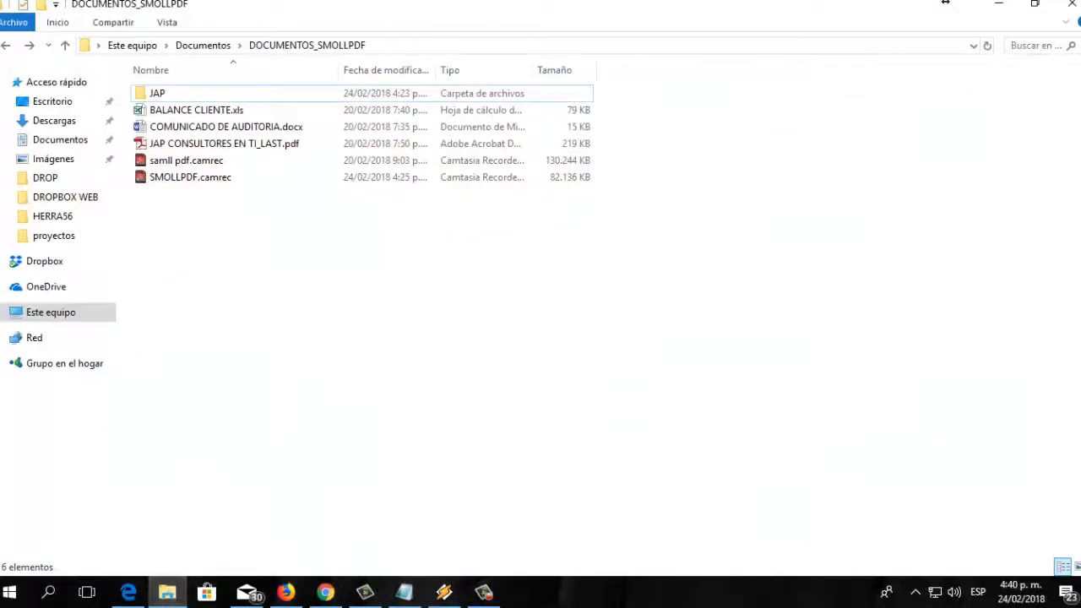
left_click(180, 115)
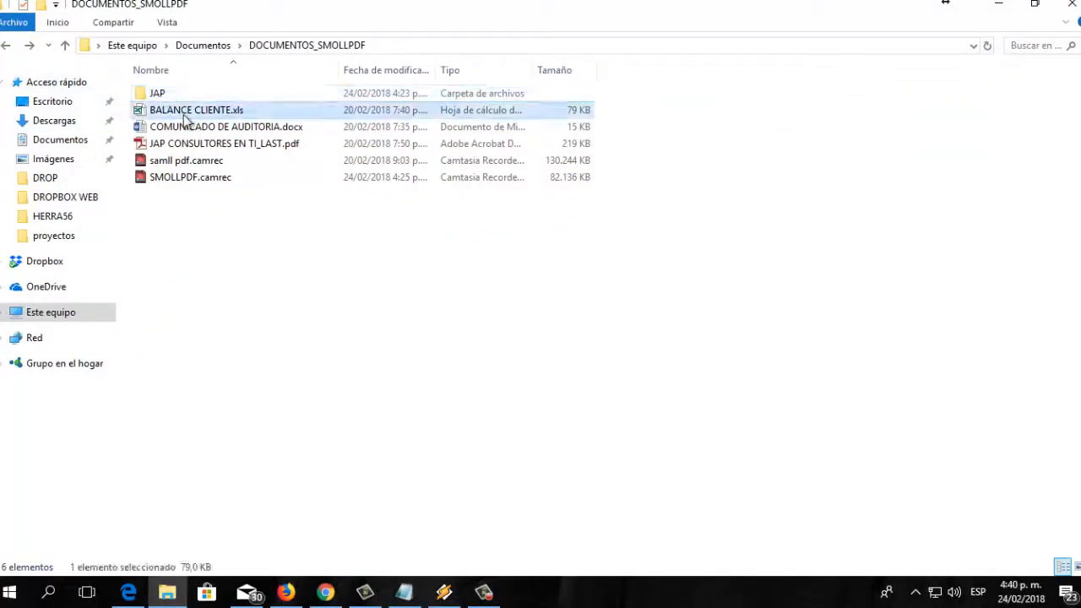
left_click(200, 128)
left_click(201, 145)
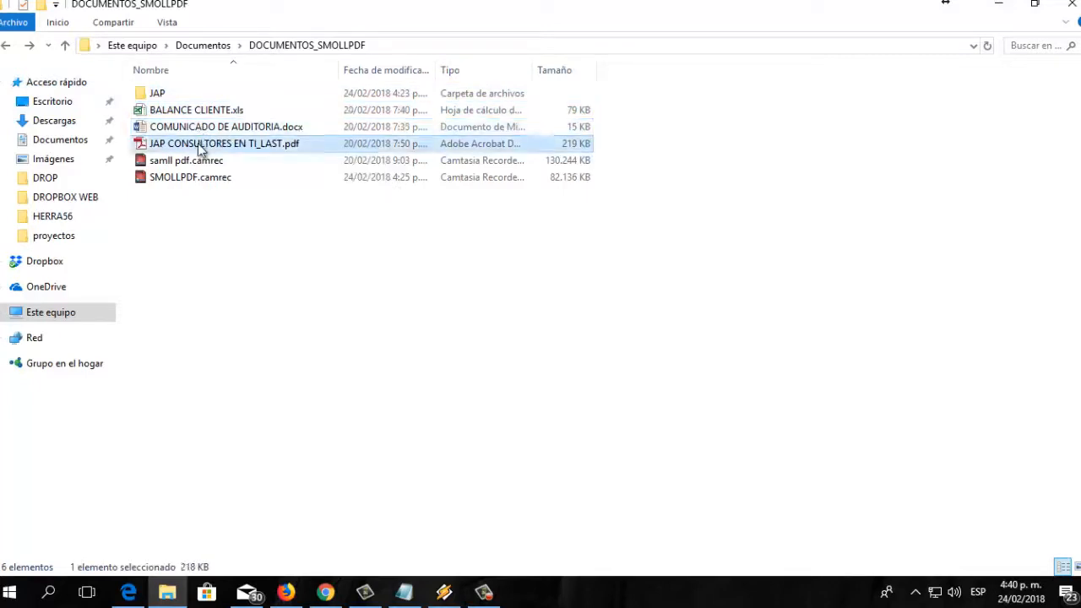
left_click(203, 128)
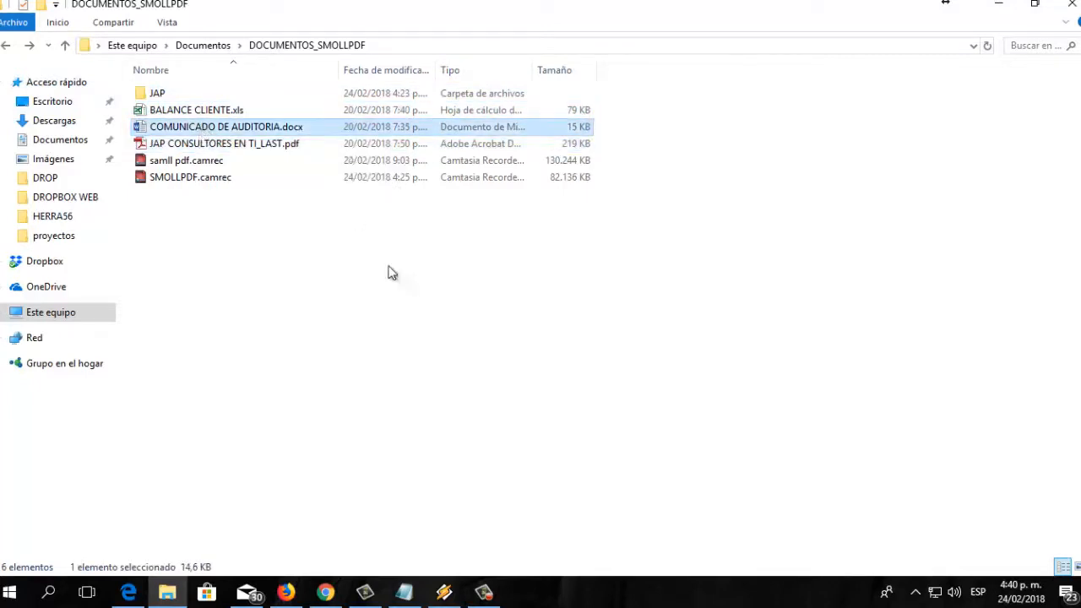
- Return to Chrome and open Smallpdf's Word to PDF converter
left_click(326, 596)
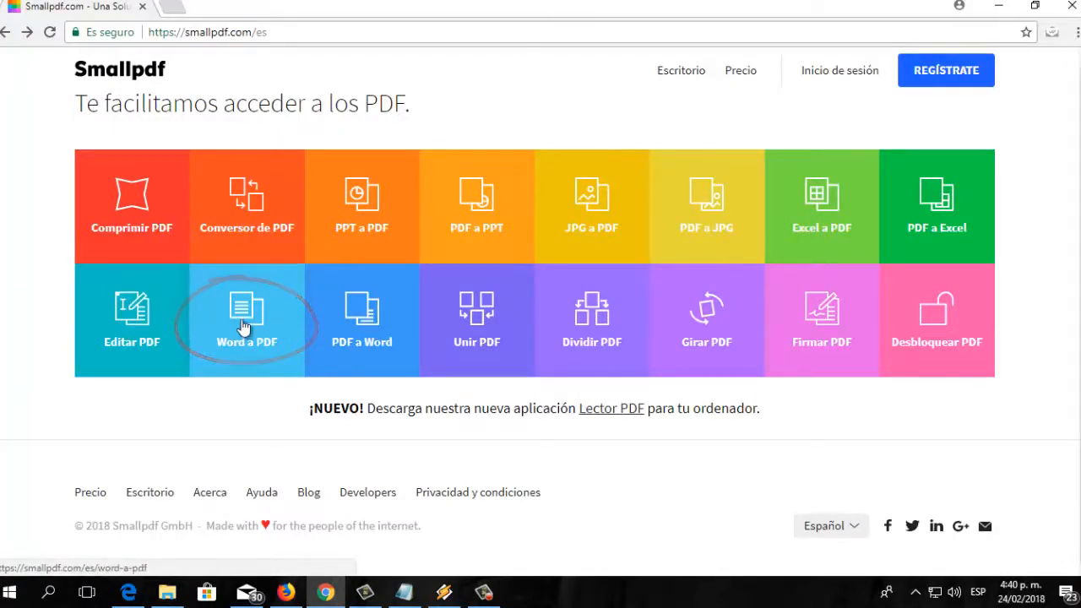
left_click(243, 327)
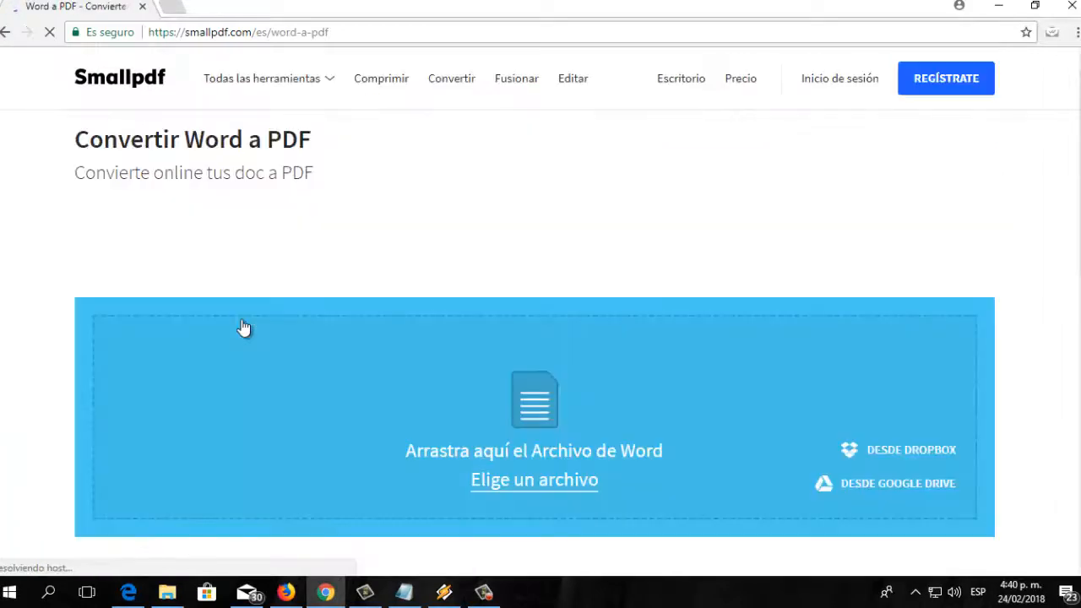
scroll(632, 452, "down", 1)
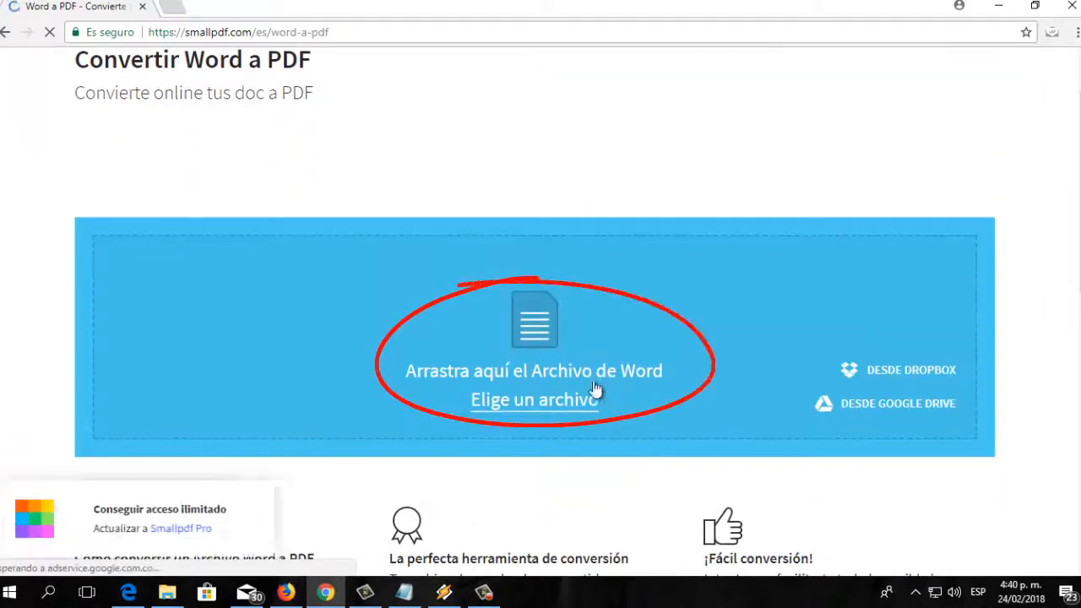
- Upload COMUNICADO DE AUDITORIA.docx from the DOCUMENTOS_SMOLLPDF folder in Documents to convert it to PDF
left_click(547, 378)
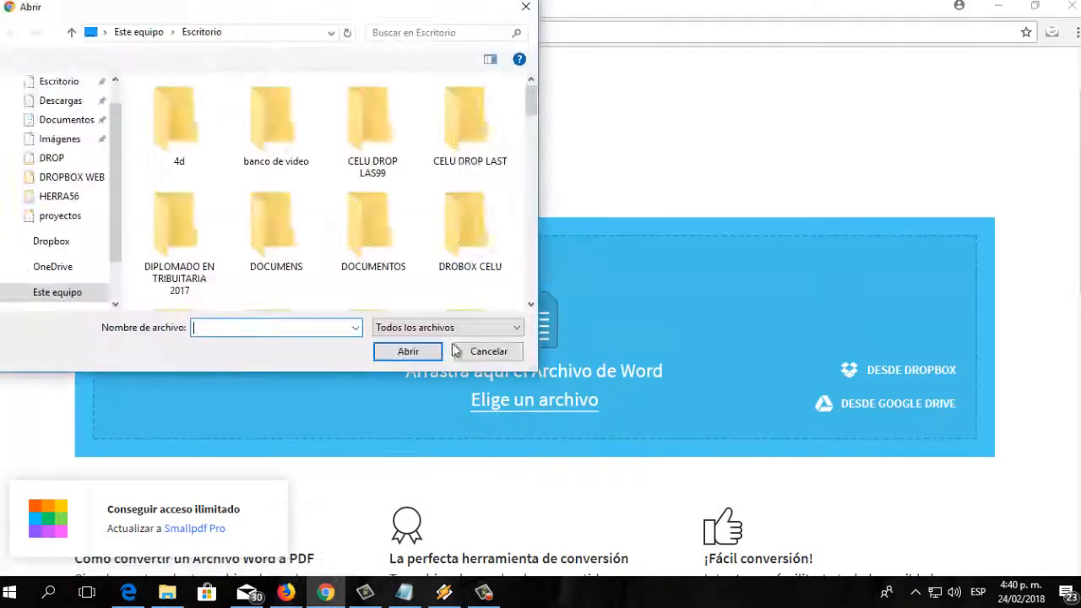
left_click(84, 120)
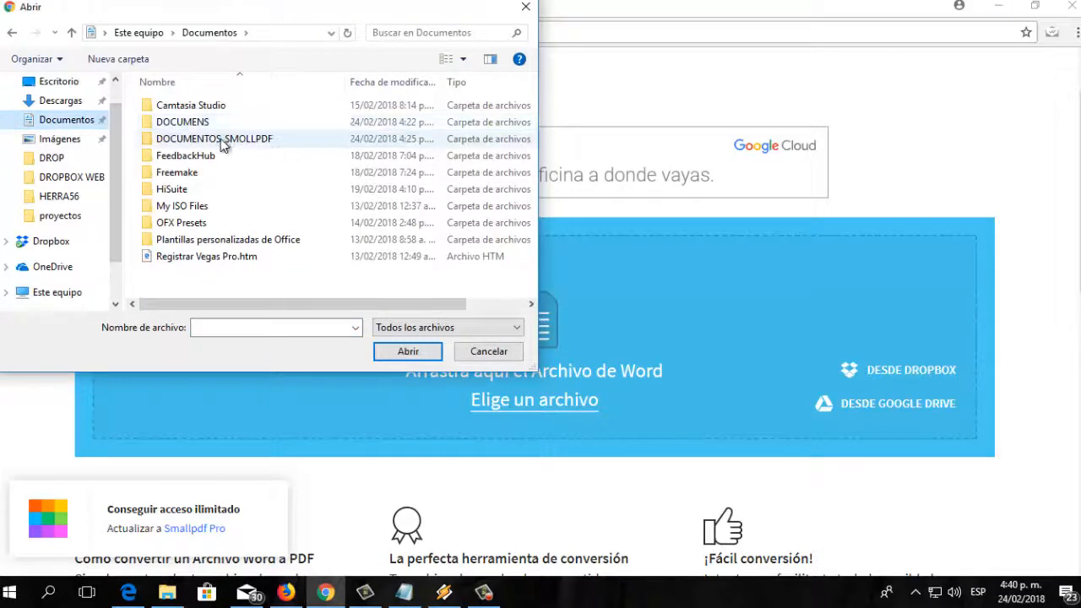
double_click(222, 138)
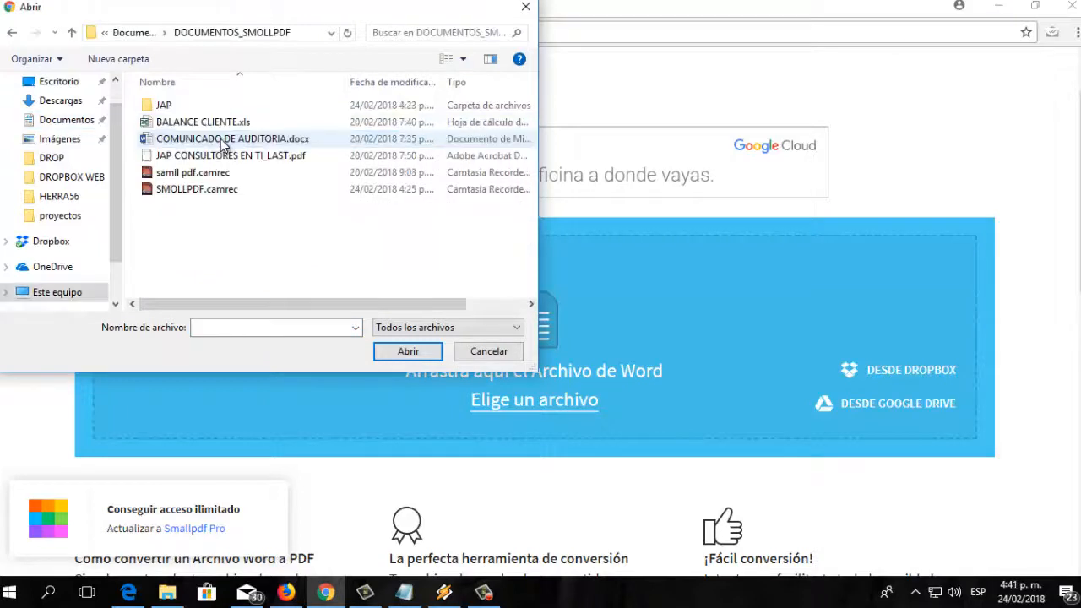
left_click(172, 141)
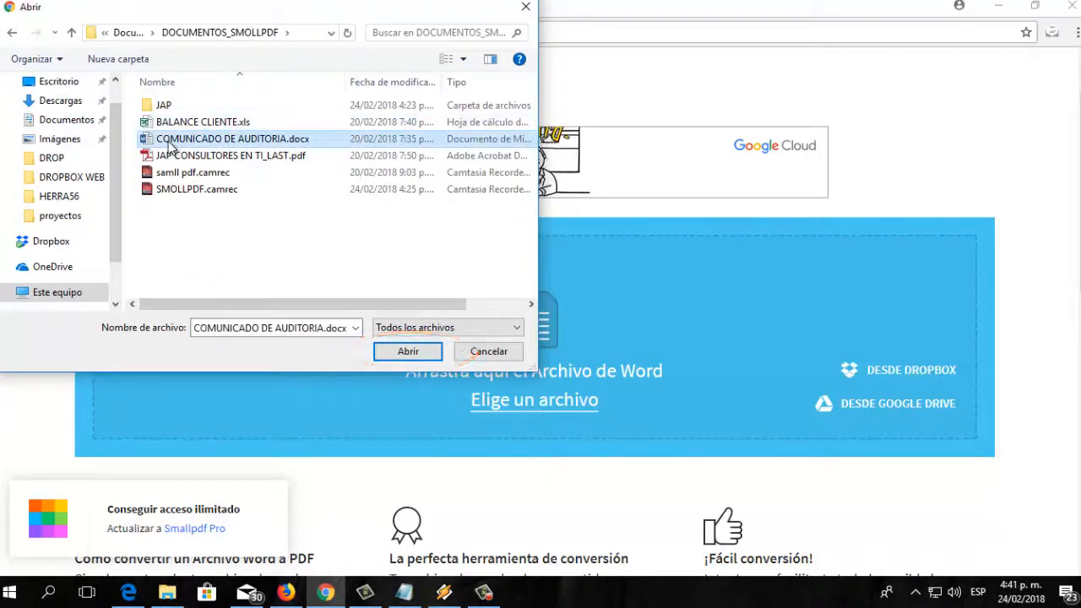
left_click(403, 355)
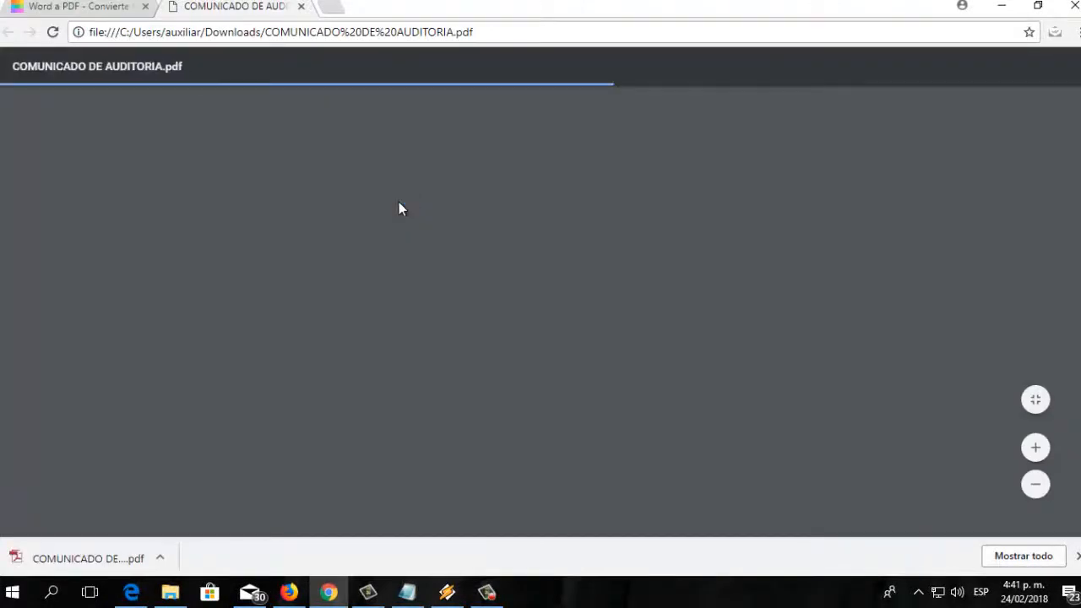
- Save the converted COMUNICADO DE AUDITORIA.pdf into the JAP folder inside DOCUMENTOS_SMOLLPDF
scroll(413, 200, "down", 1)
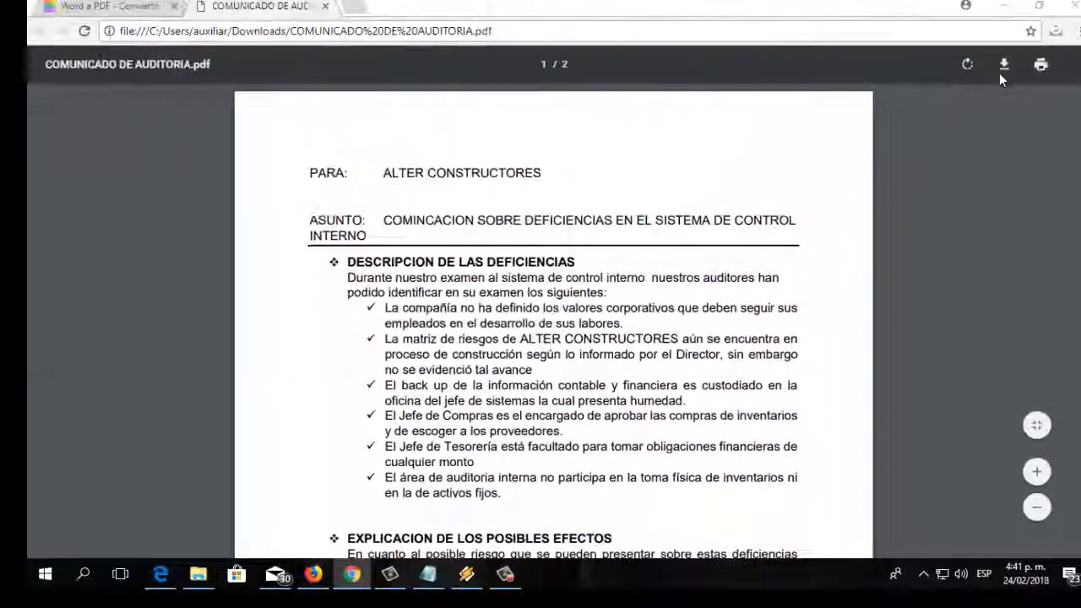
left_click(1001, 69)
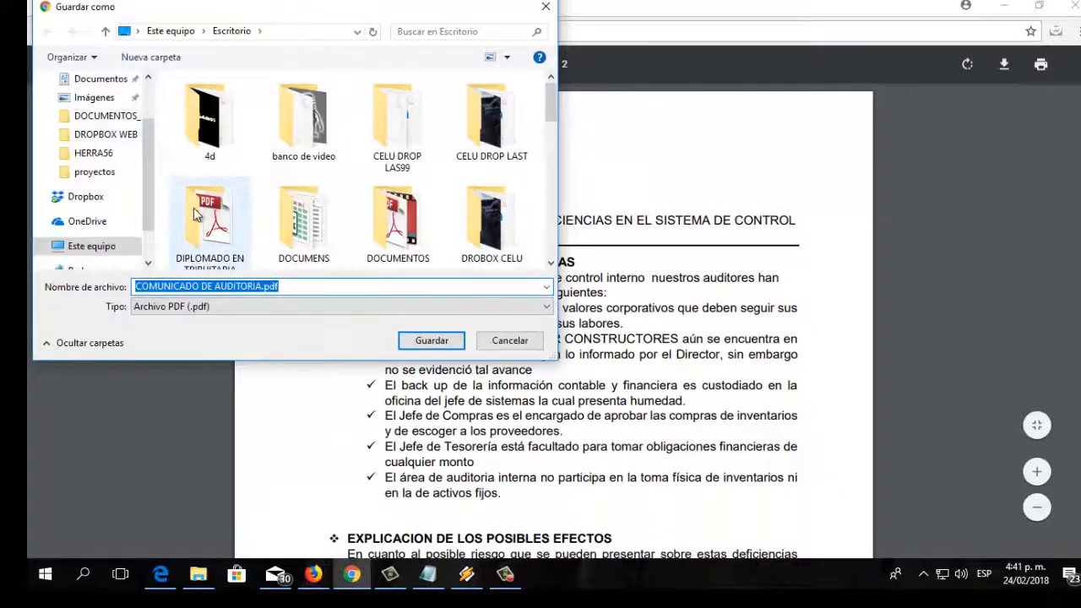
left_click(123, 120)
double_click(207, 105)
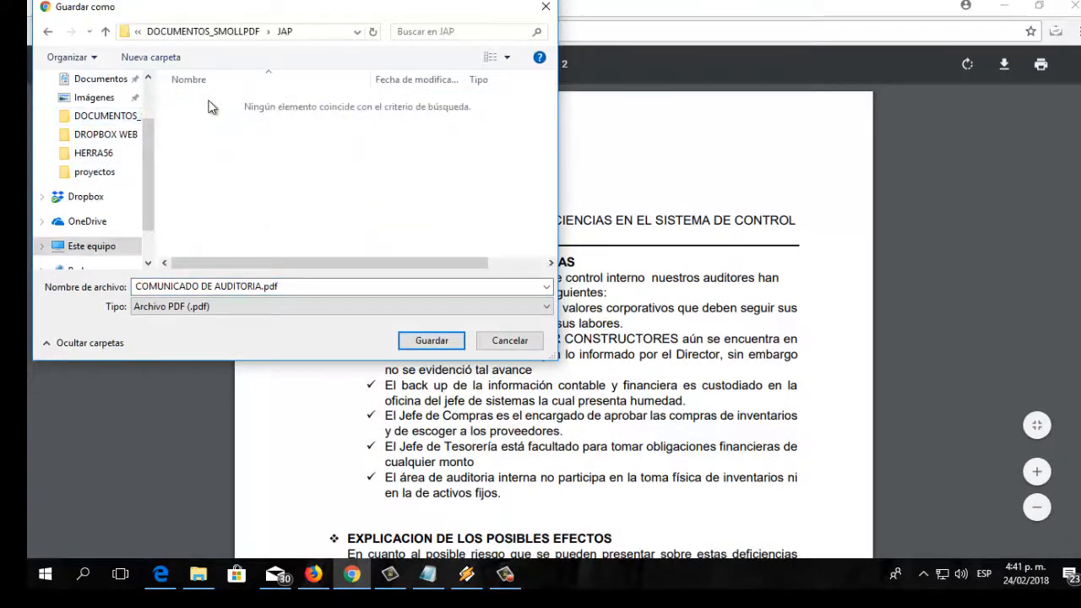
left_click(431, 345)
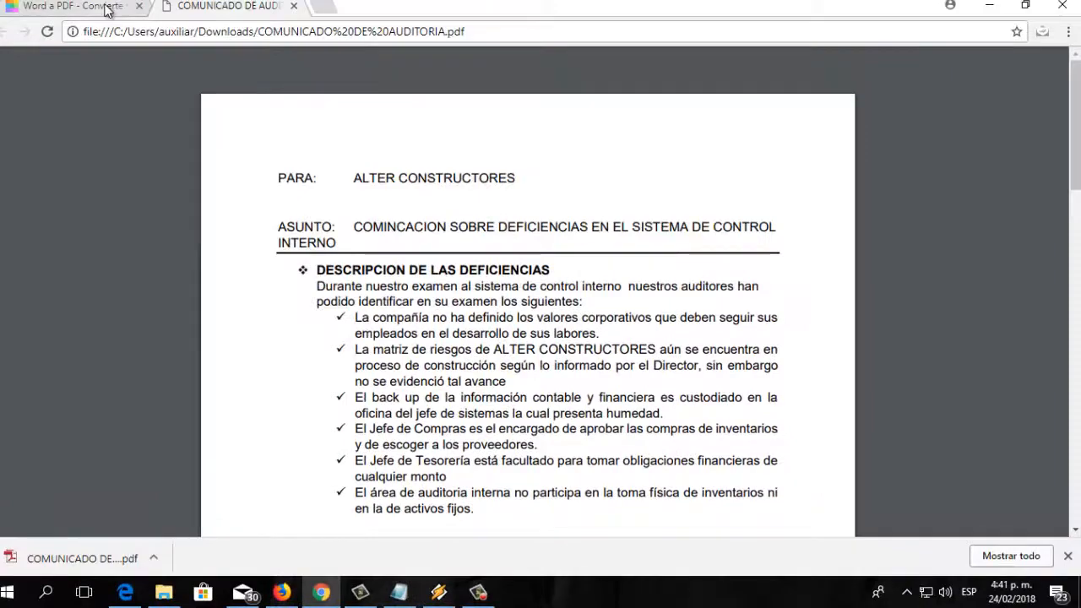
- Open Smallpdf's Excel to PDF converter and convert BALANCE CLIENTE.xls from the DOCUMENTOS_SMOLLPDF folder
left_click(107, 10)
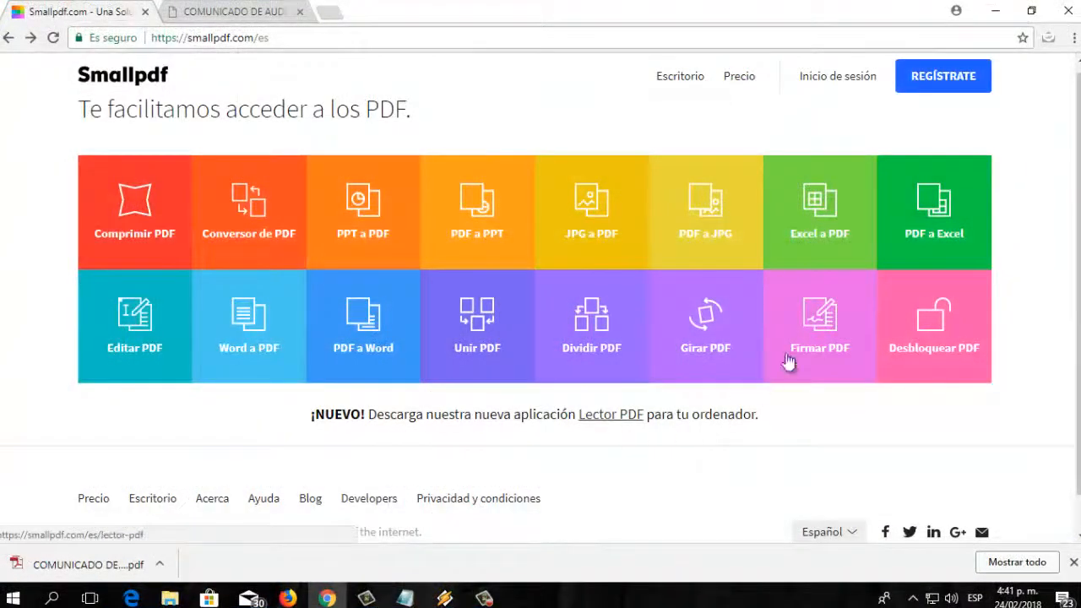
left_click(822, 231)
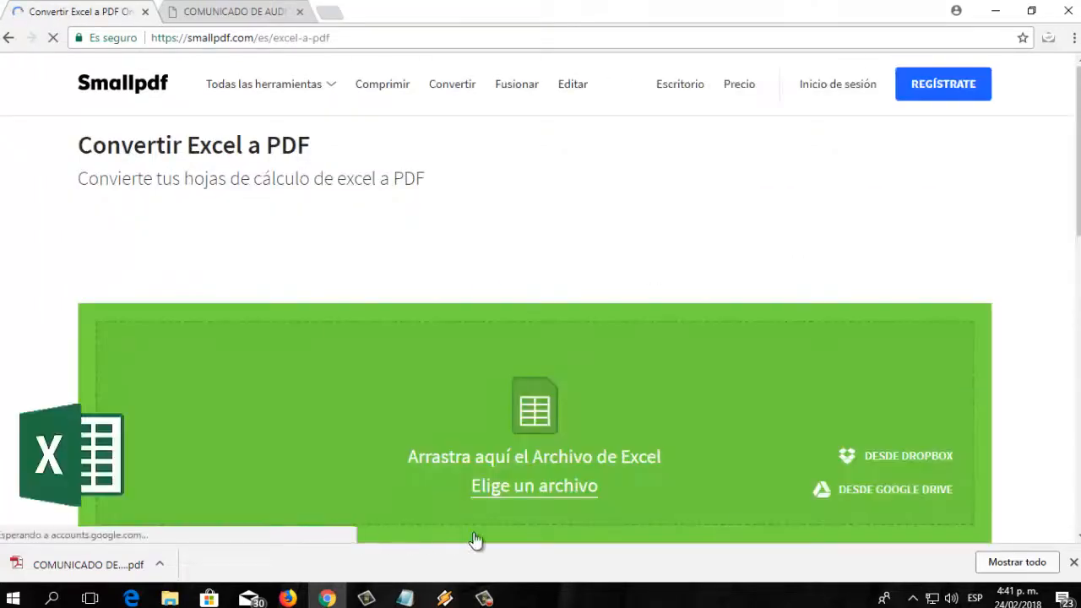
left_click(532, 461)
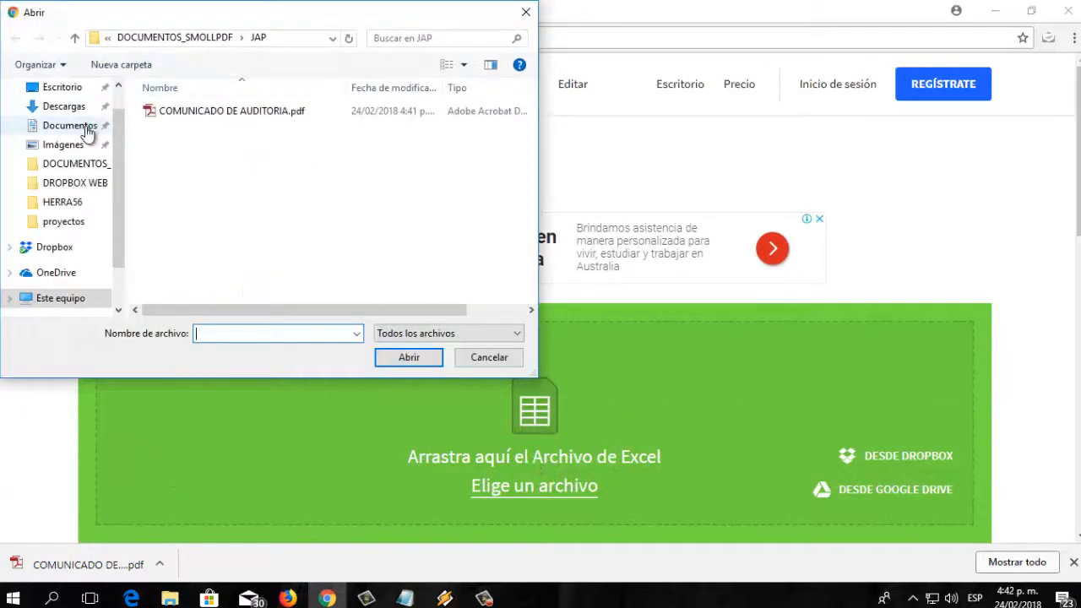
left_click(80, 165)
left_click(179, 133)
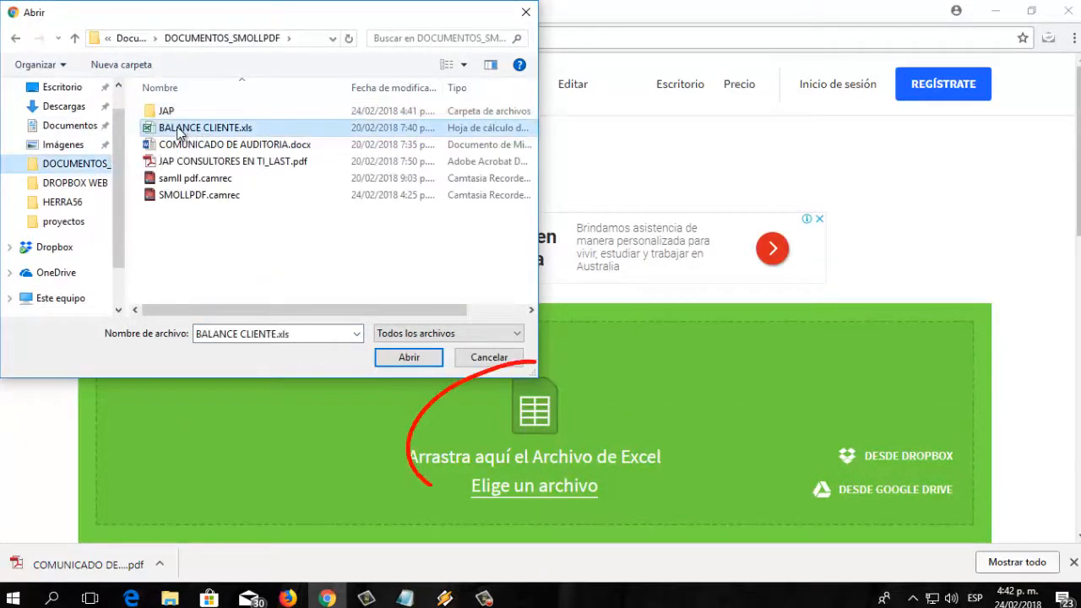
left_click(409, 357)
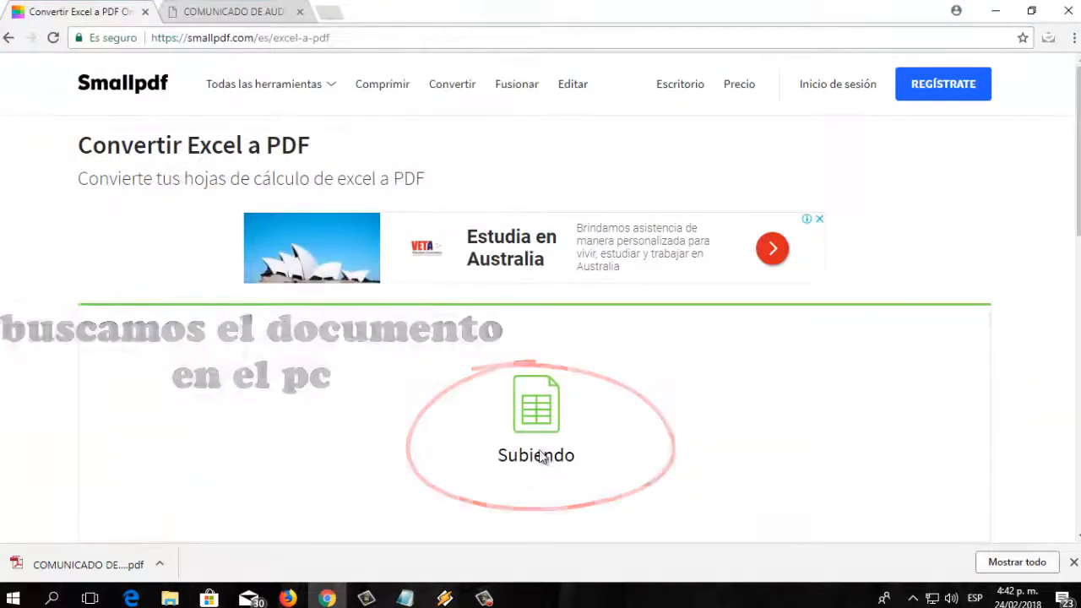
scroll(543, 454, "down", 1)
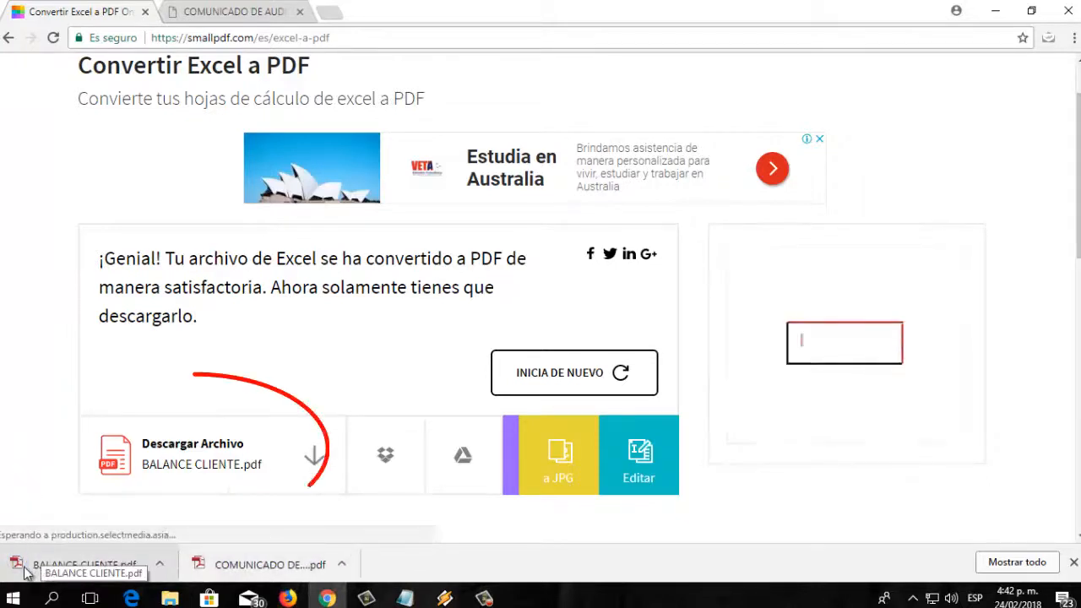
- Open the converted BALANCE CLIENTE.pdf, review it and save it into the JAP folder inside DOCUMENTOS_SMOLLPDF
left_click(94, 568)
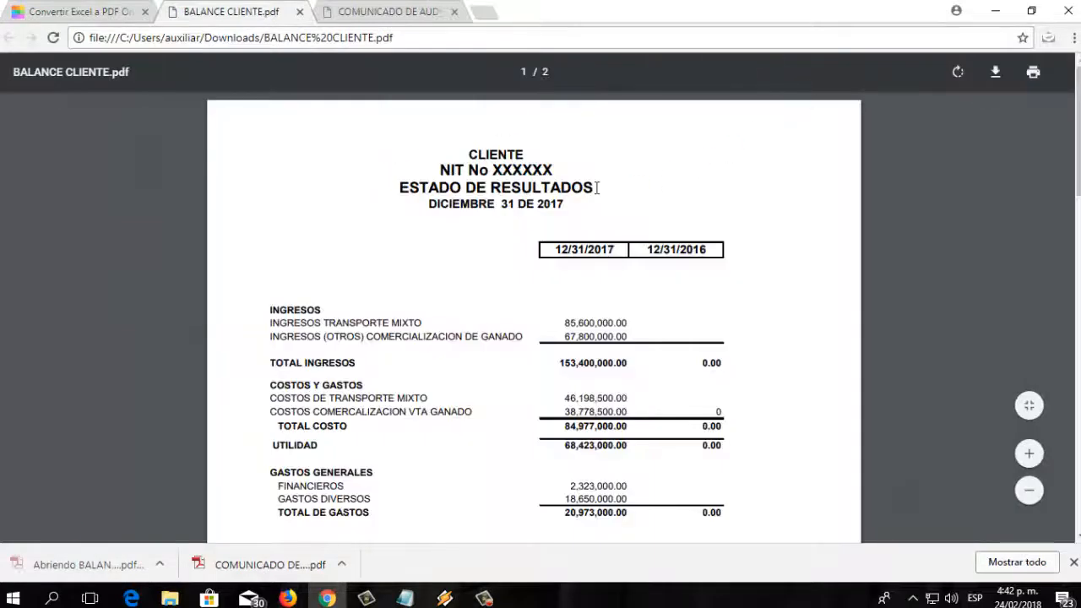
scroll(596, 190, "down", 5)
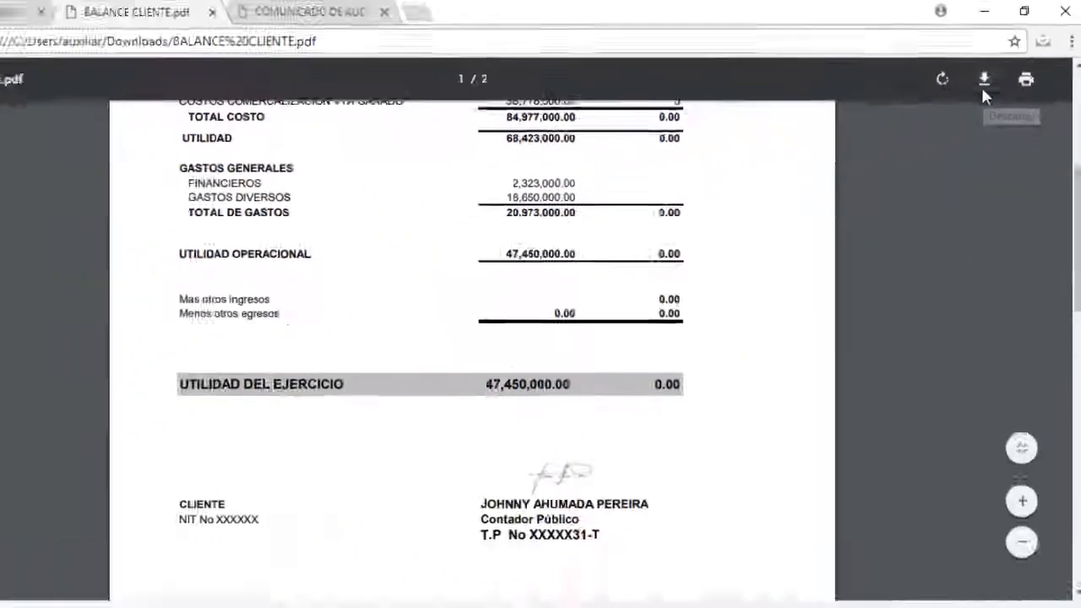
left_click(936, 112)
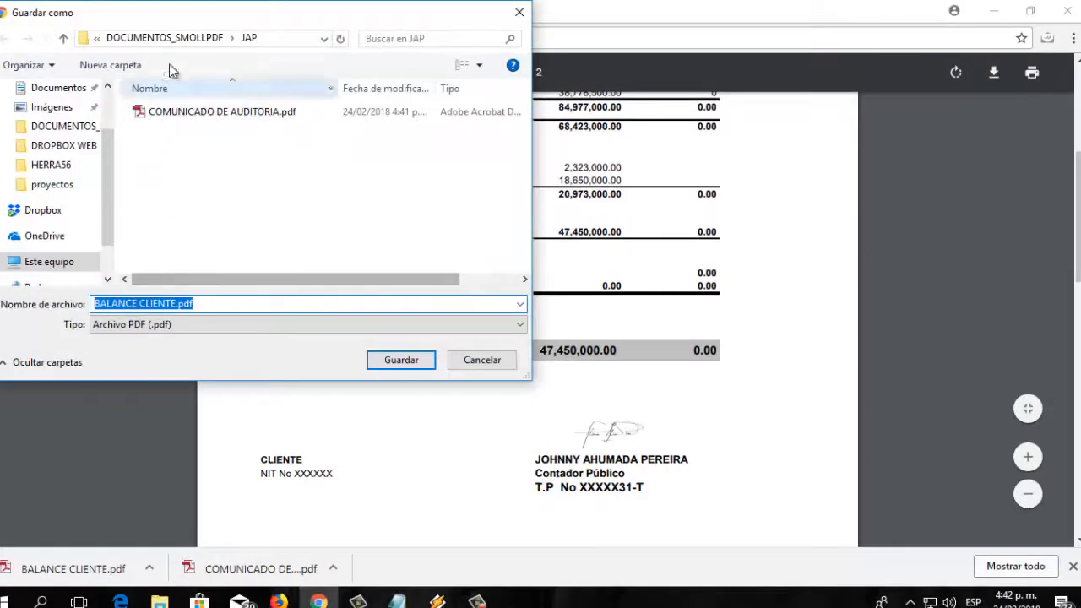
left_click(417, 363)
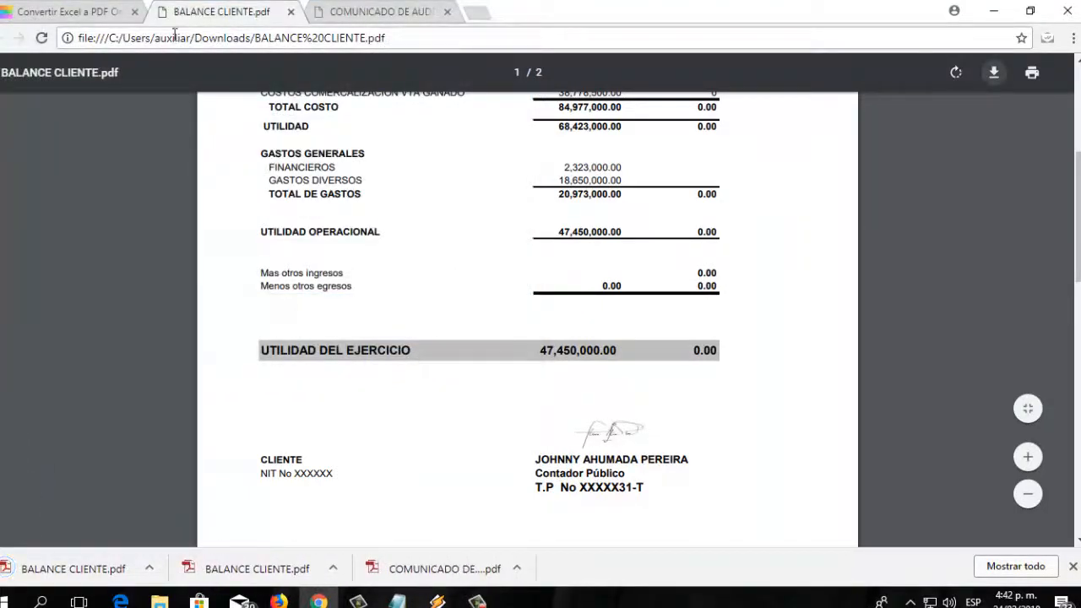
- Return to the Smallpdf tool overview and open the PDF to Word converter
left_click(108, 21)
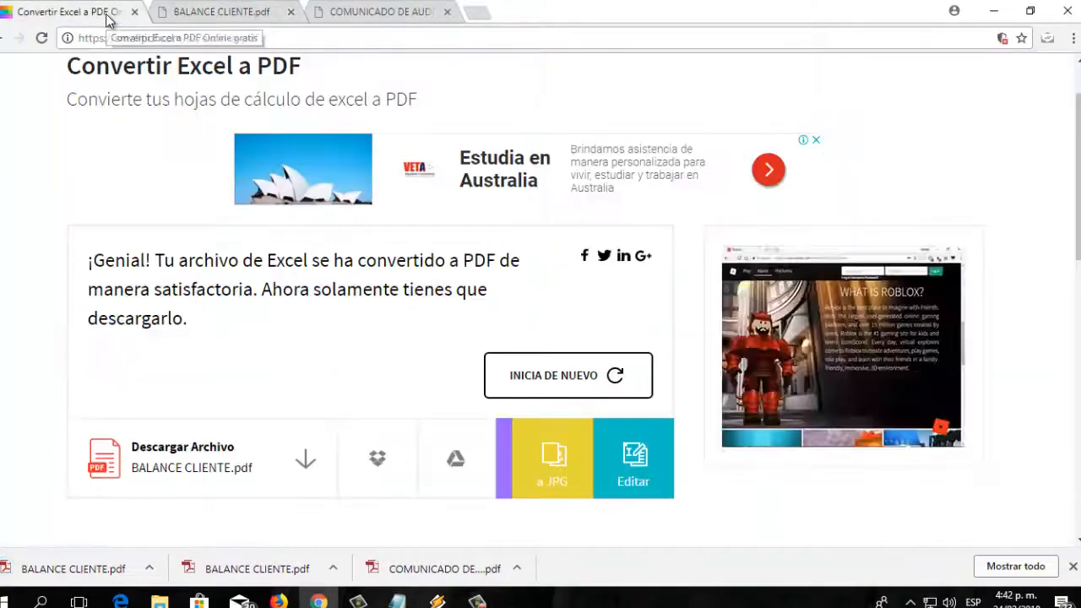
left_click(3, 38)
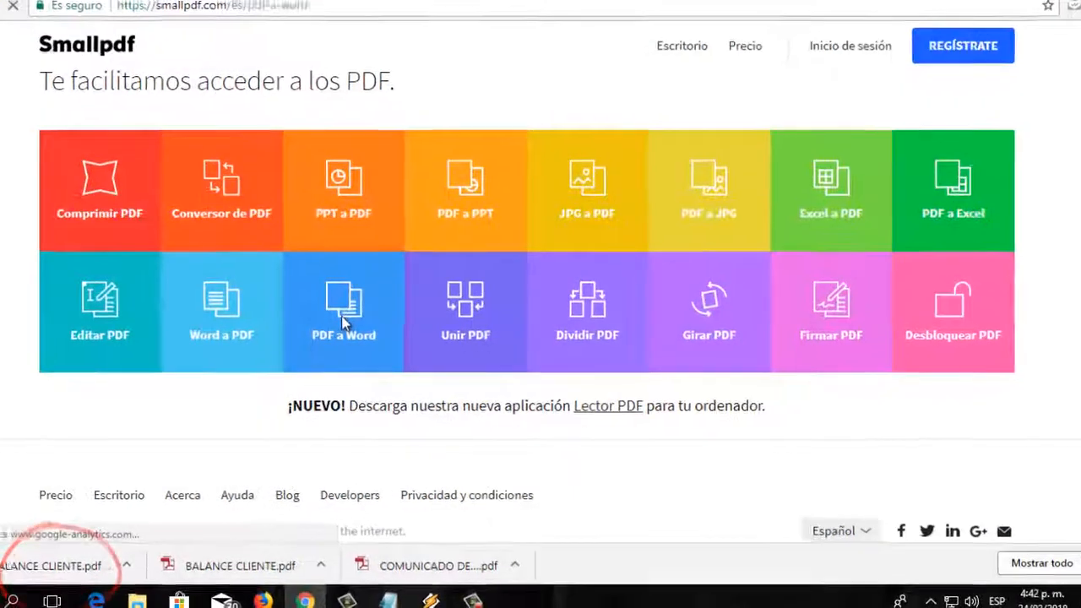
left_click(344, 321)
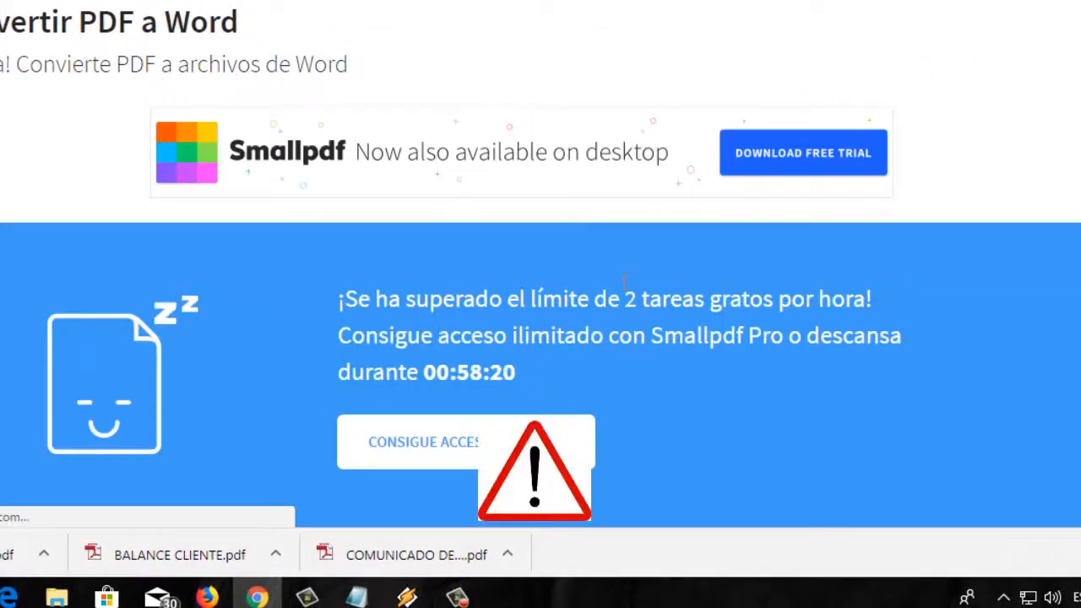
scroll(781, 283, "down", 1)
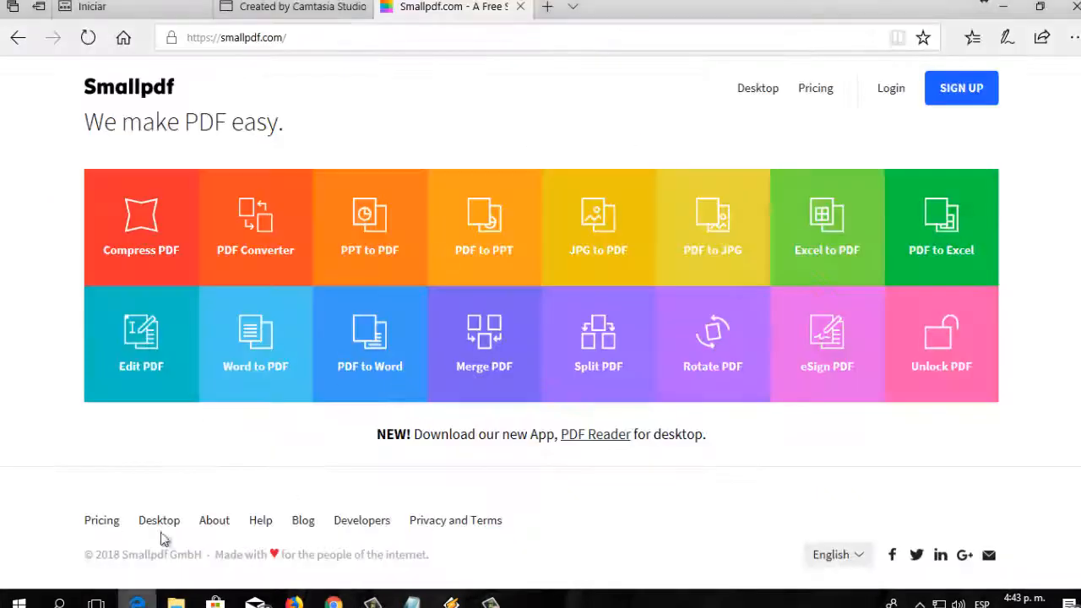
- Subscribe to the video author's YouTube channel
left_click(281, 6)
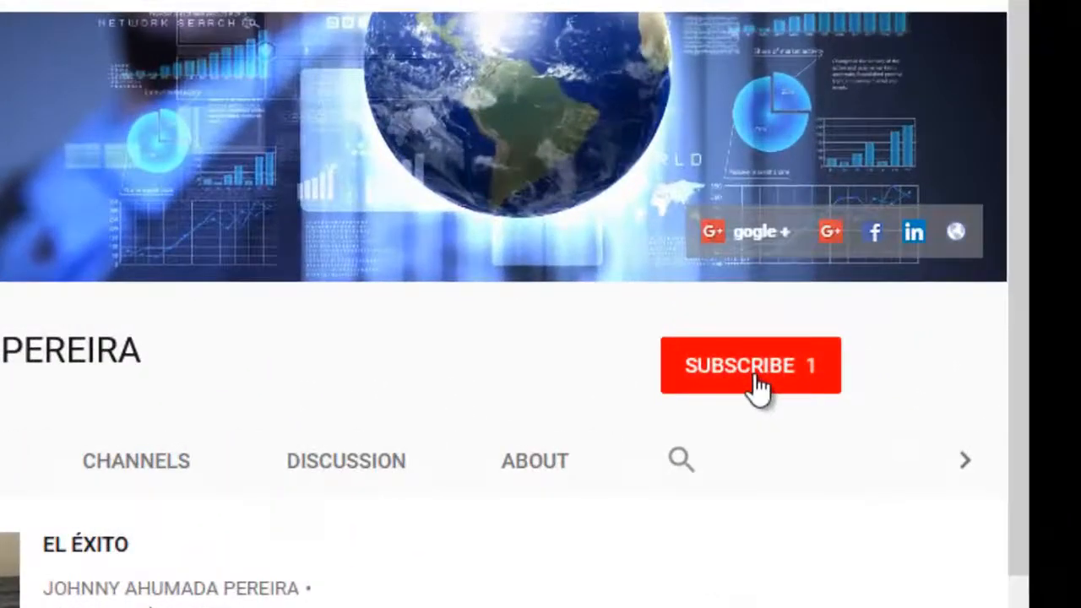
left_click(799, 366)
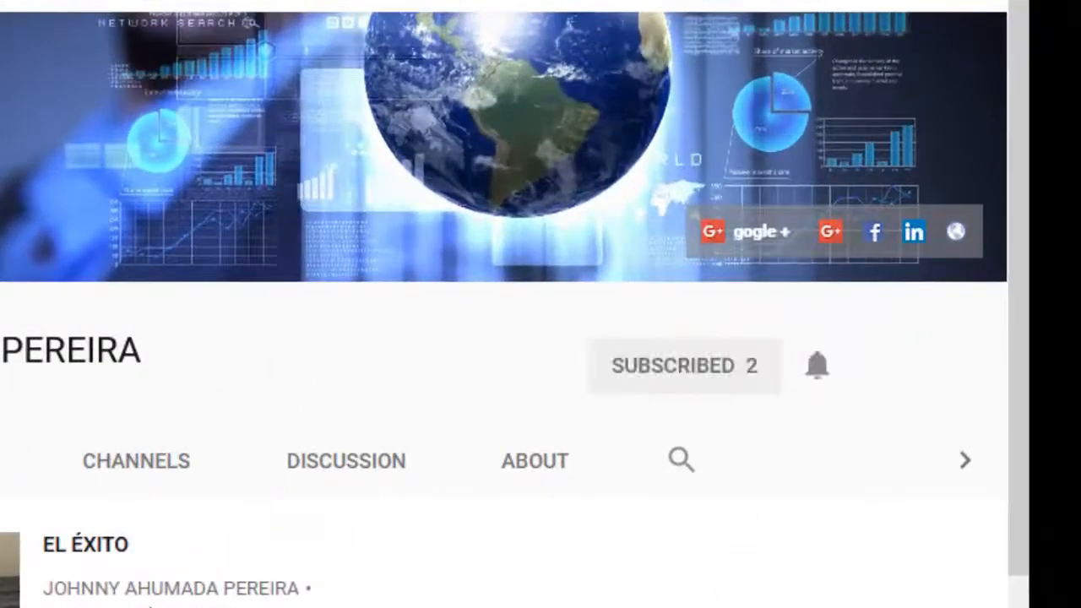